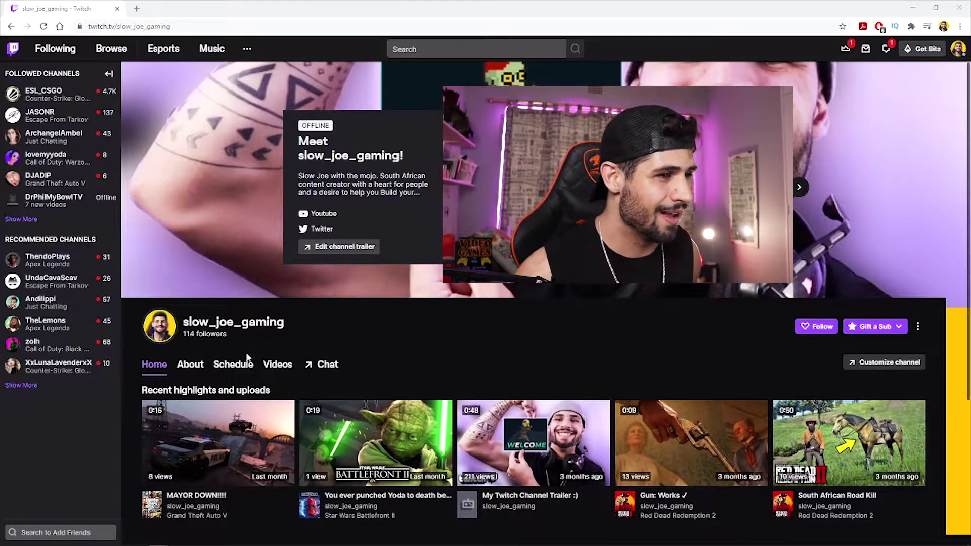
# Switch the channel view from Home to its About tab.
pyautogui.click(195, 370)
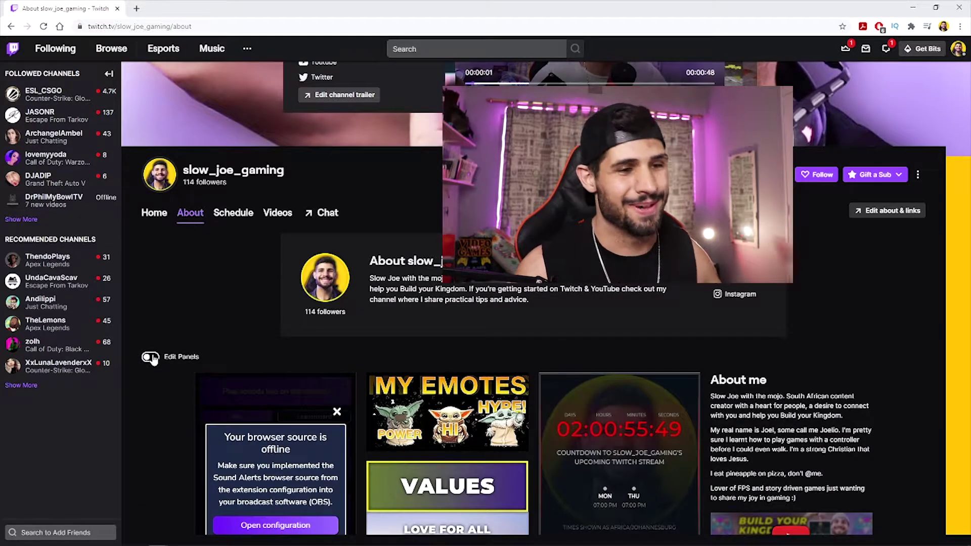
# Add an Extension Panel slot to the About page, then go to the Extension Manager.
pyautogui.click(150, 357)
pyautogui.scroll(-2, 151, 359)
pyautogui.scroll(-3, 648, 359)
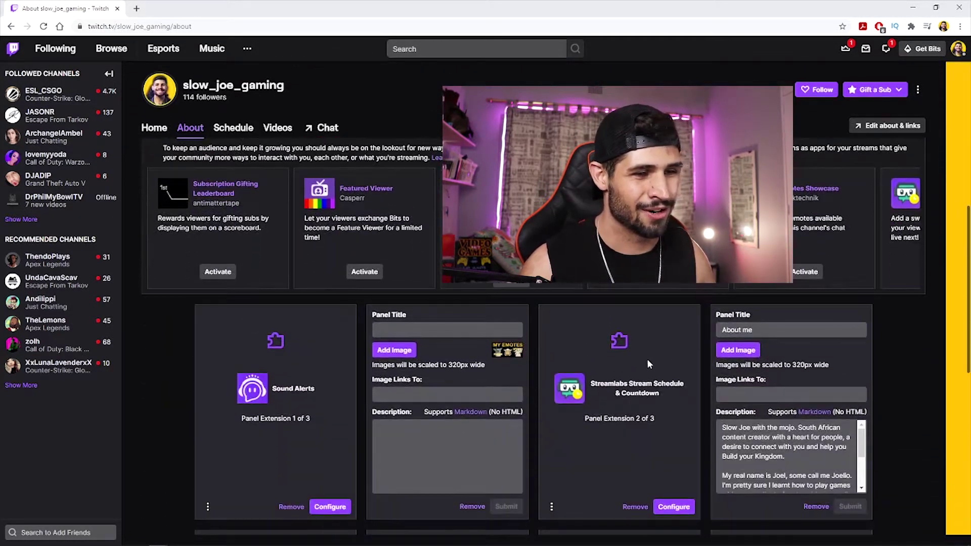
pyautogui.scroll(-4, 652, 334)
pyautogui.scroll(-5, 648, 333)
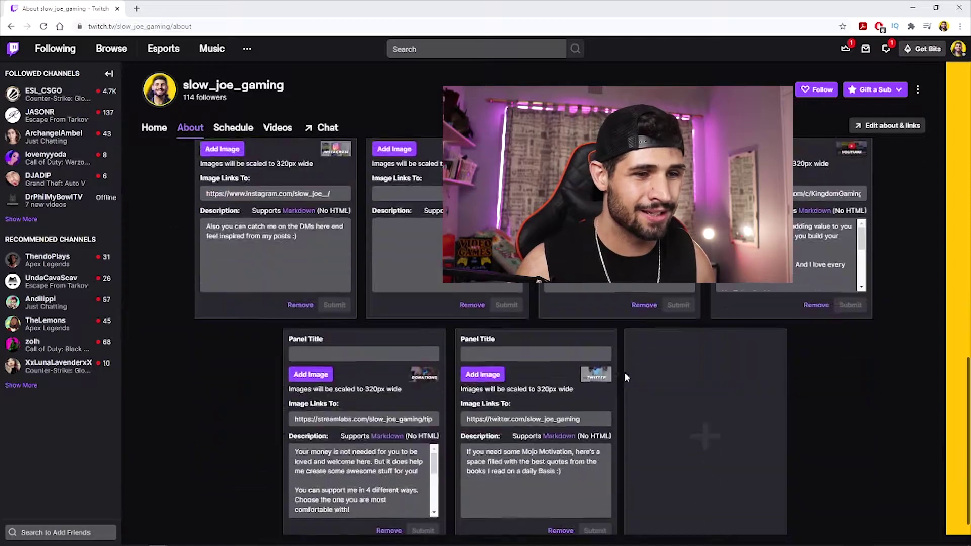
pyautogui.click(725, 418)
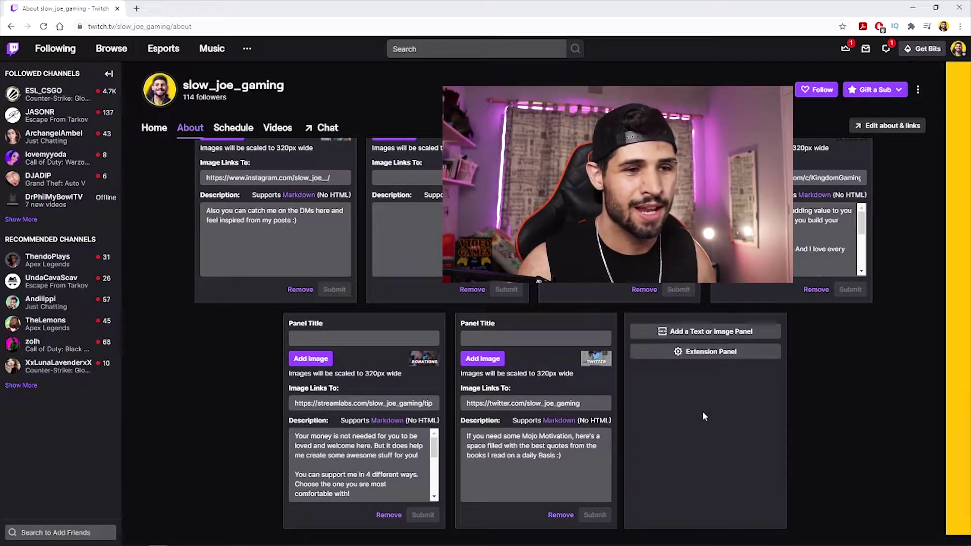
pyautogui.click(732, 355)
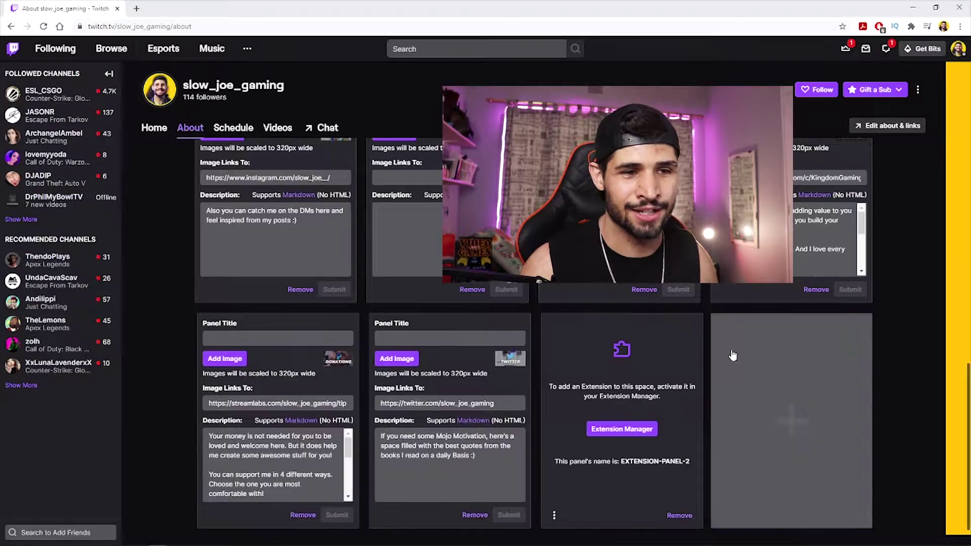
pyautogui.click(613, 432)
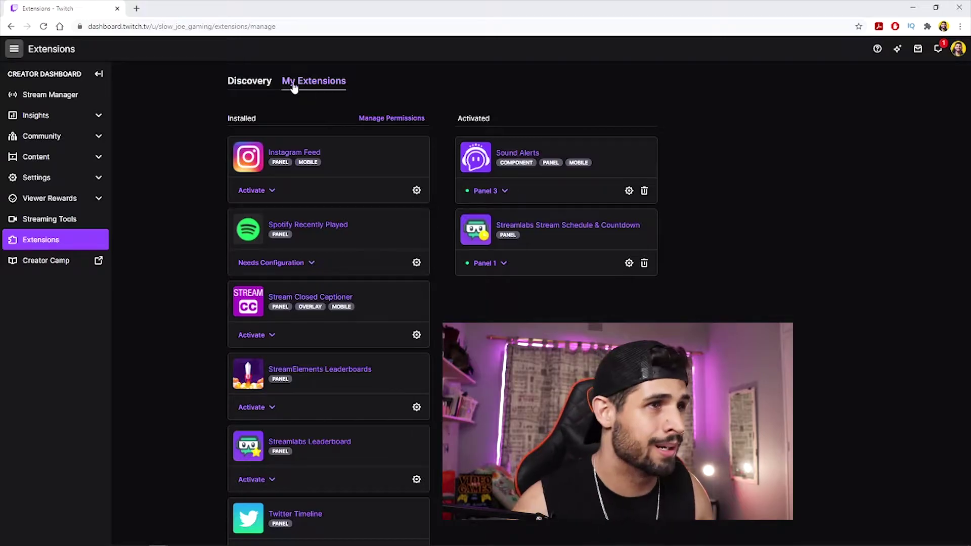
# Deactivate Sound Alerts, leaving Streamlabs Stream Schedule & Countdown as the only active extension.
pyautogui.click(644, 191)
pyautogui.press('Escape')
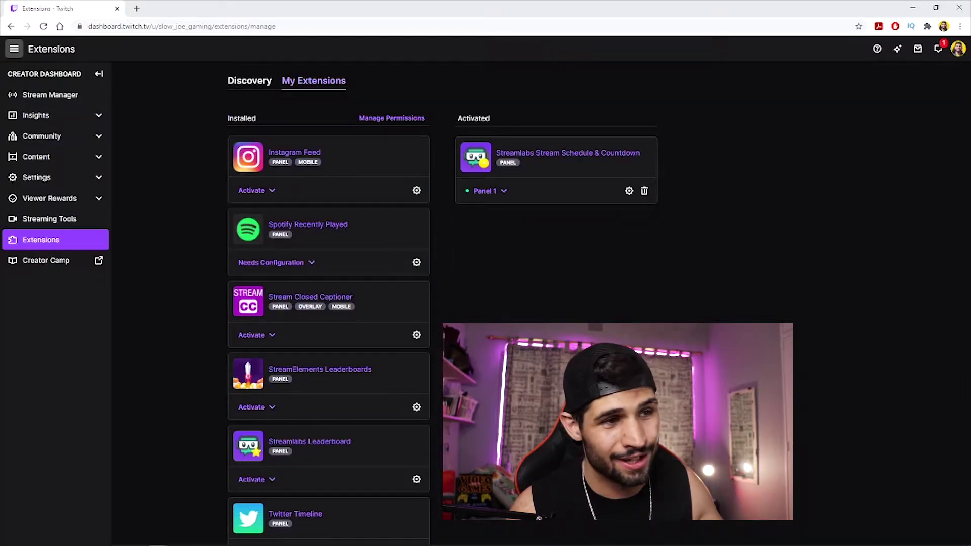
# Search Discovery for 'sound alerts', install Sound Alerts, and open its configuration.
pyautogui.click(244, 82)
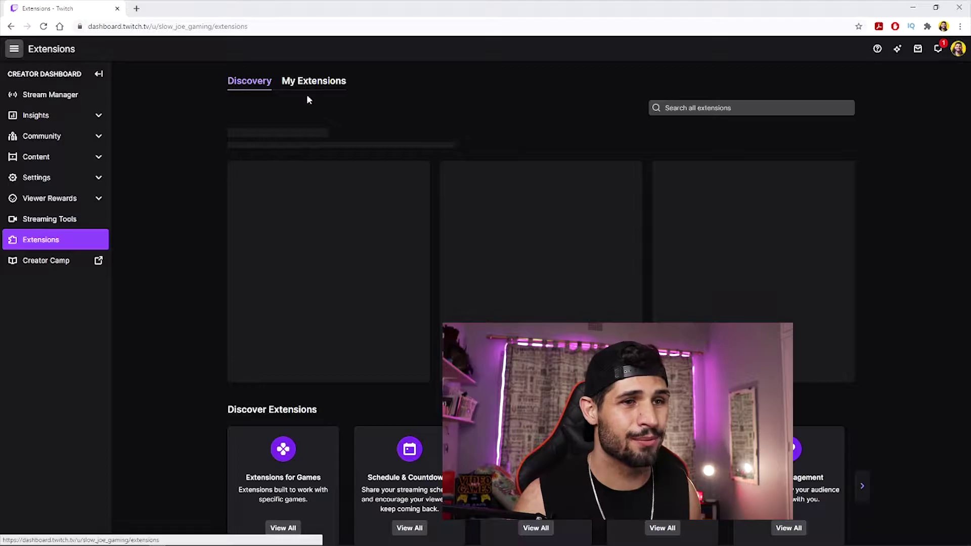
pyautogui.write('sound alerts')
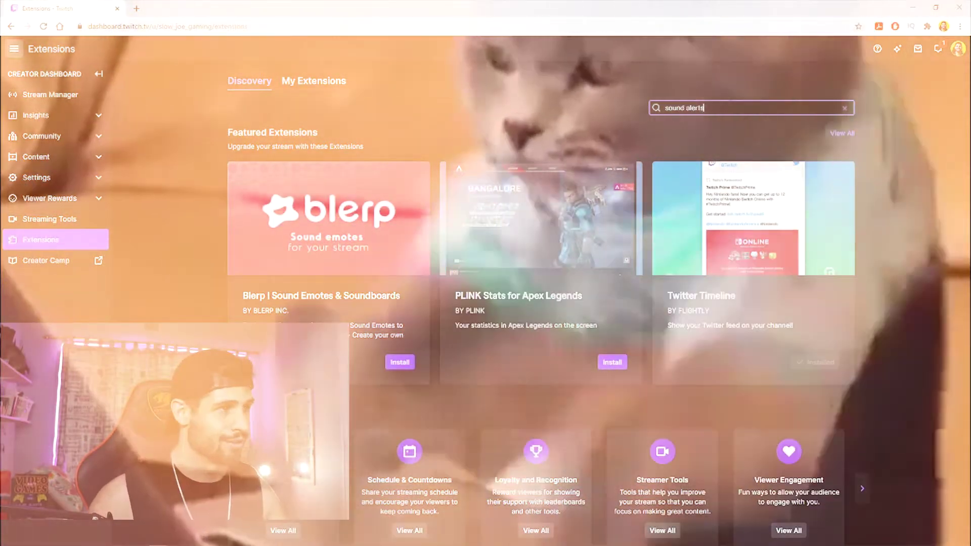
pyautogui.press('Return')
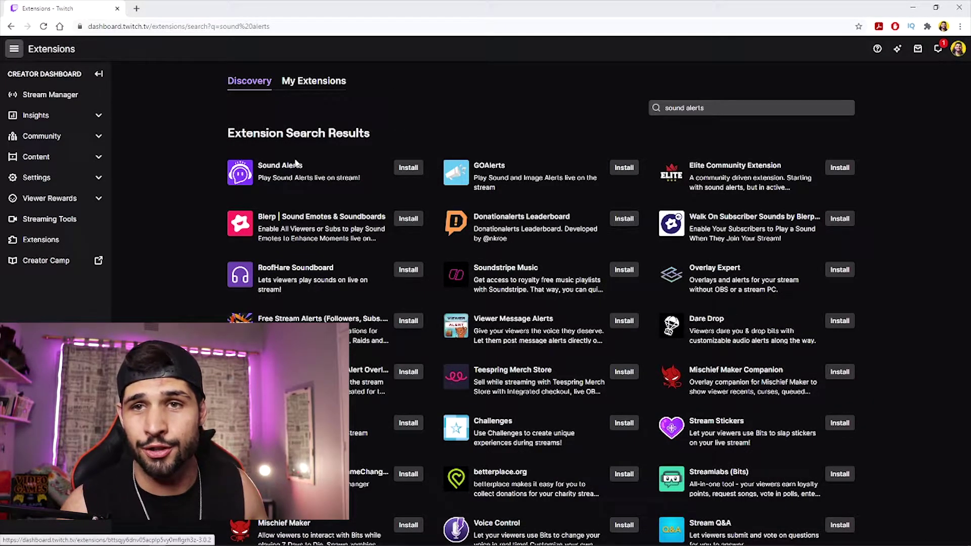
pyautogui.click(408, 168)
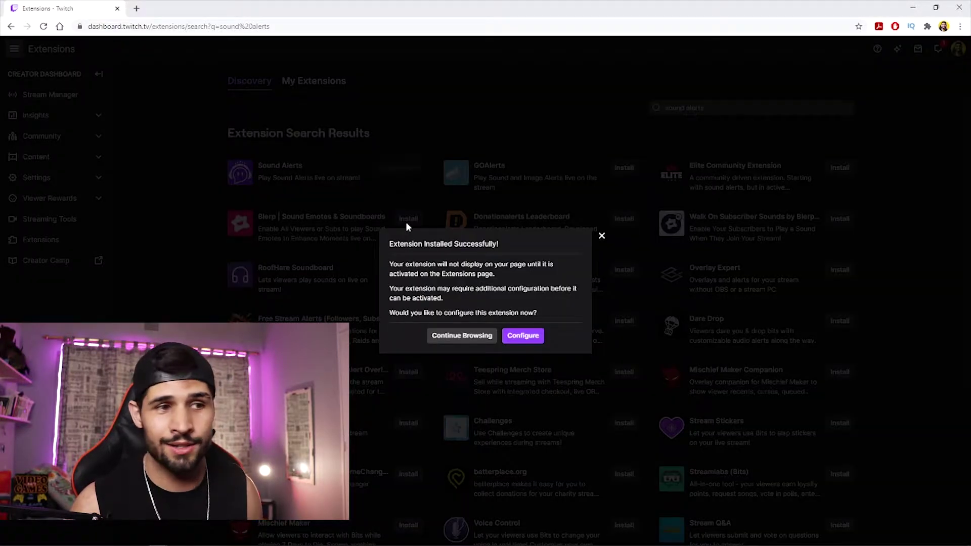
pyautogui.click(523, 336)
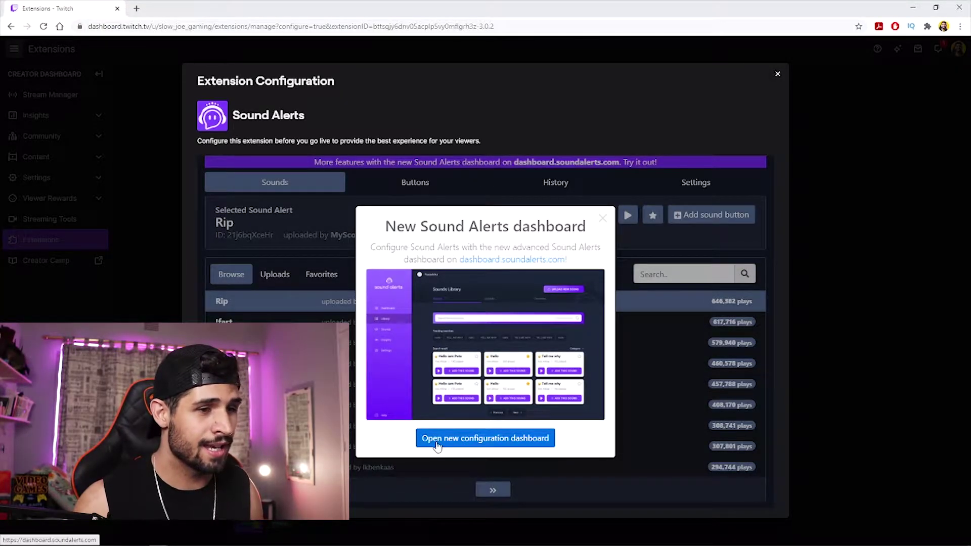
# Launch the new Sound Alerts configuration dashboard and go to its Sounds Library.
pyautogui.click(513, 439)
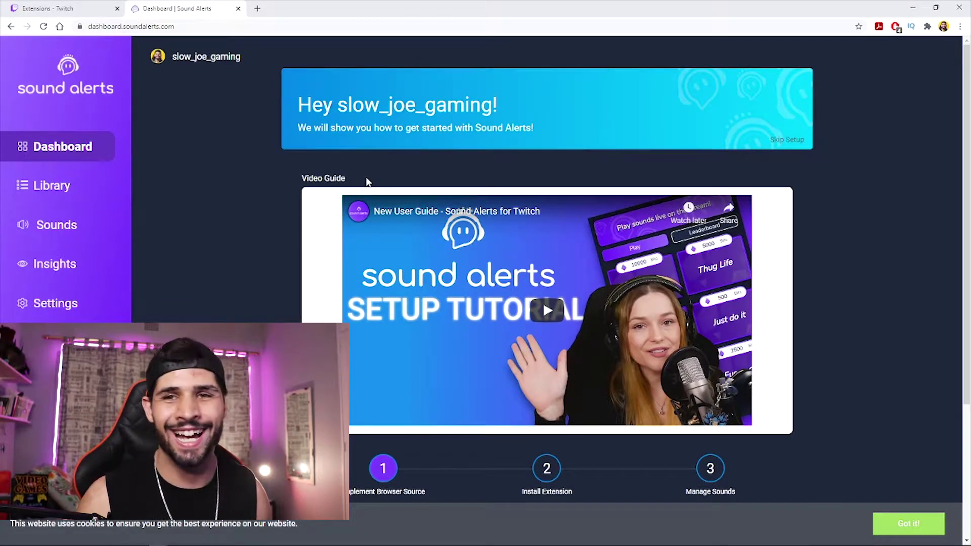
pyautogui.click(69, 189)
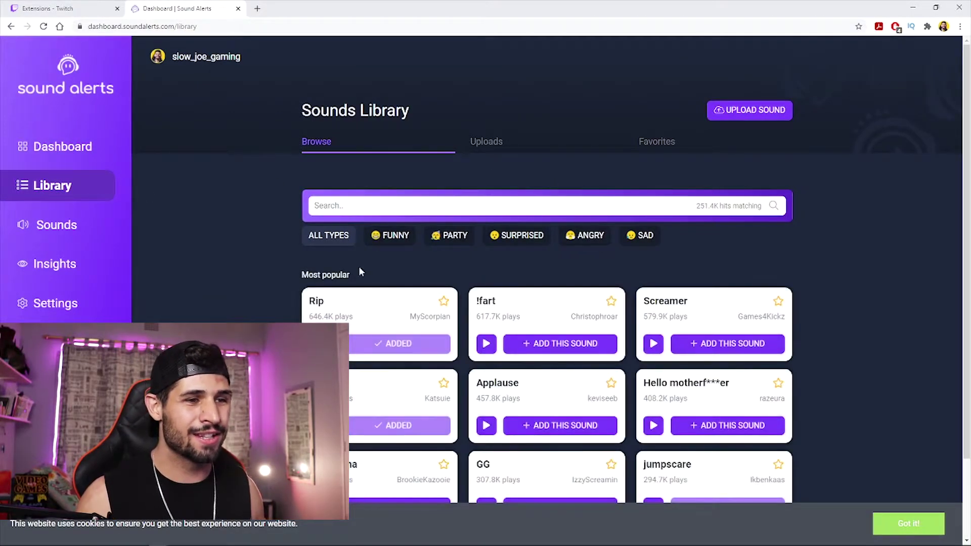
# Move to the second page of the most popular sounds in the library.
pyautogui.scroll(-2, 563, 249)
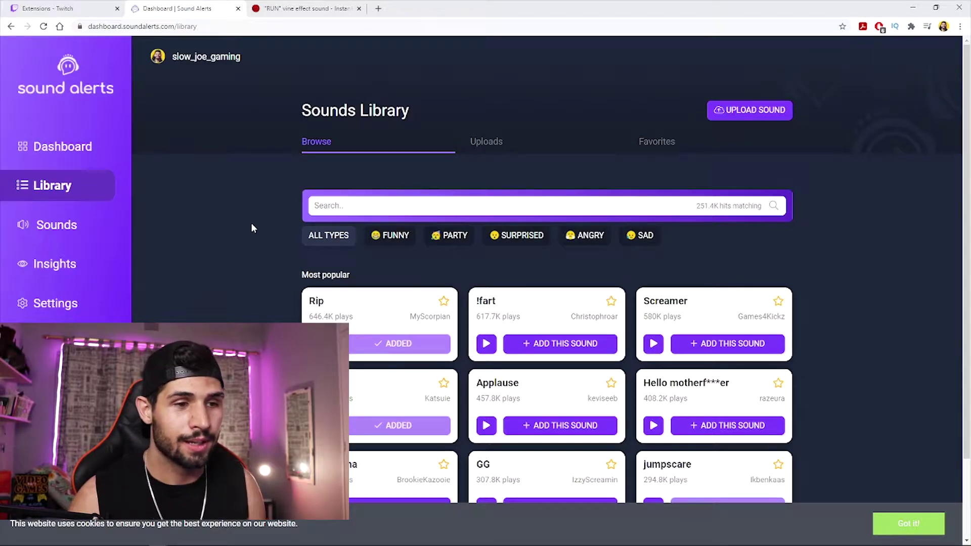
pyautogui.scroll(-2, 531, 282)
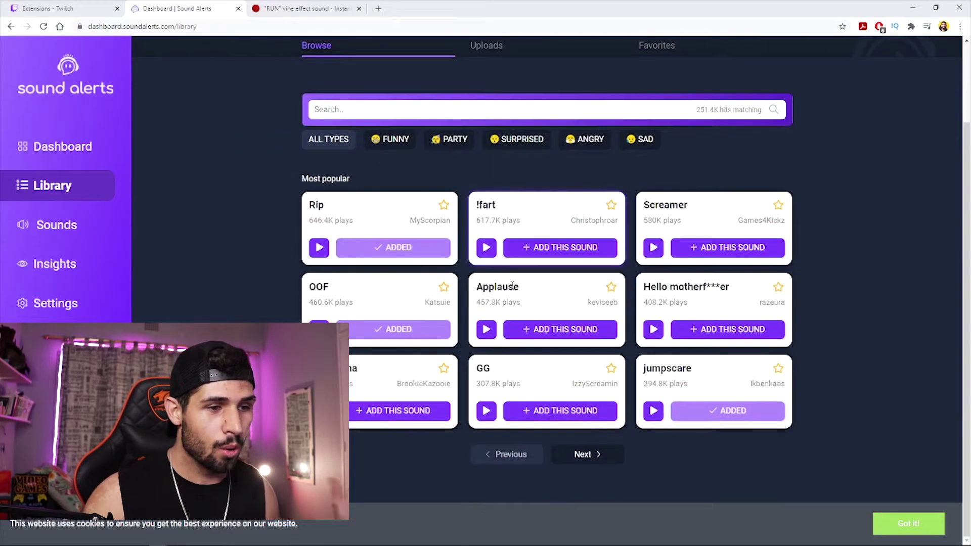
pyautogui.click(602, 462)
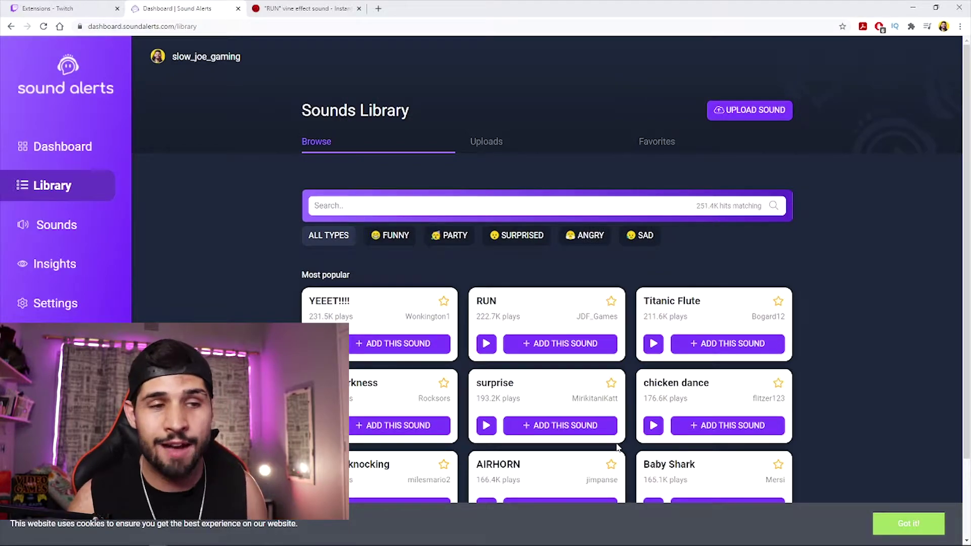
pyautogui.scroll(-2, 617, 447)
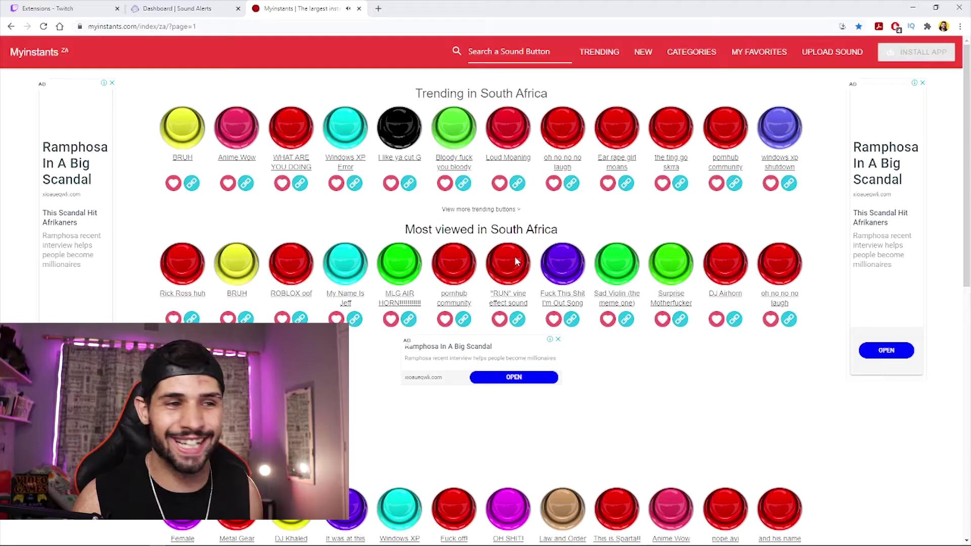
# Download the 'RUN' vine effect MP3 from Myinstants and return to the Sound Alerts tab.
pyautogui.click(515, 304)
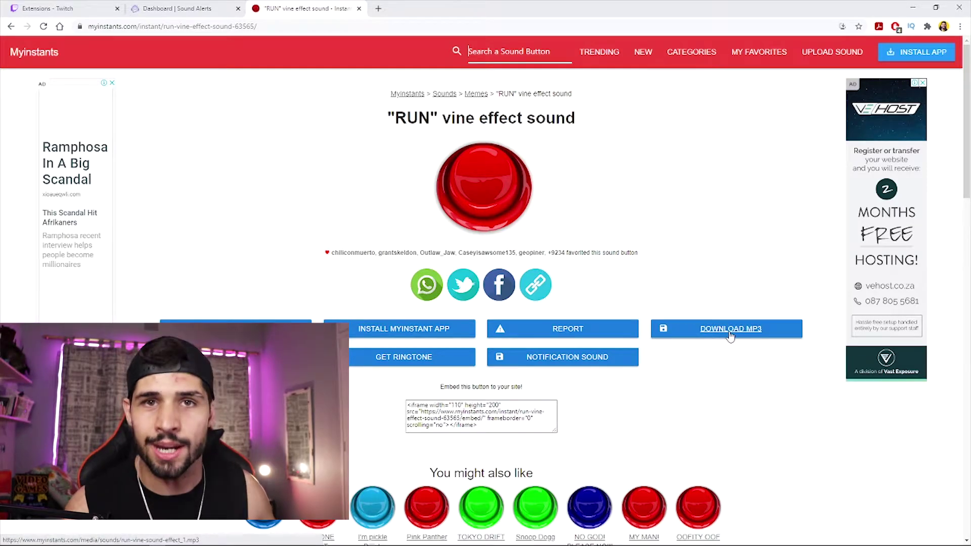
pyautogui.click(730, 330)
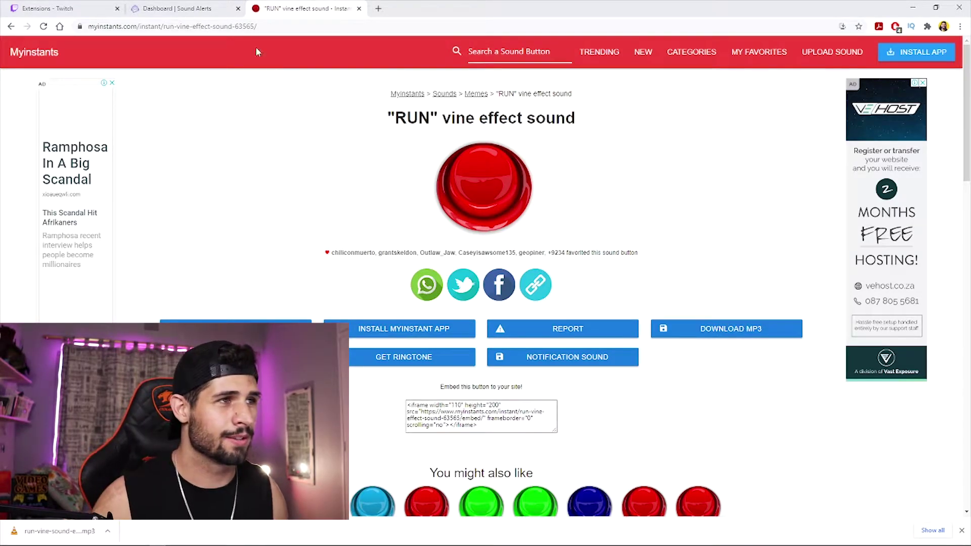
pyautogui.click(174, 6)
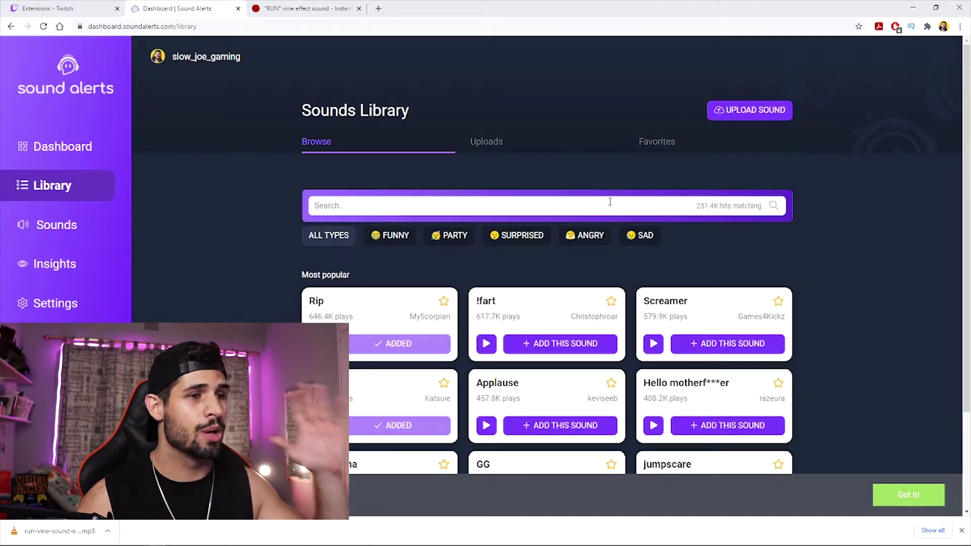
# Start a new upload titled 'Run Forrest RUUUUUN' with the Funny mood.
pyautogui.click(498, 148)
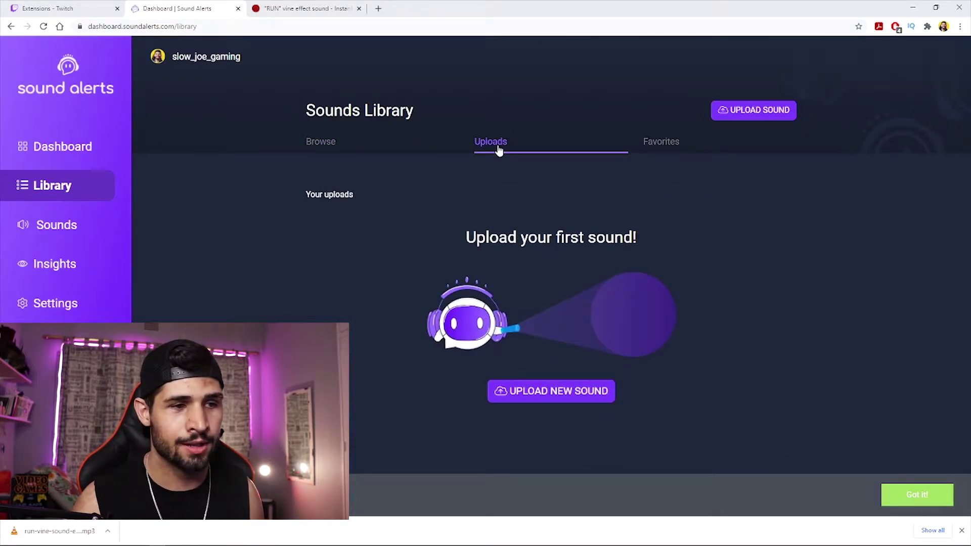
pyautogui.click(587, 396)
pyautogui.click(486, 212)
pyautogui.write('Run Forrest RUUUUUN')
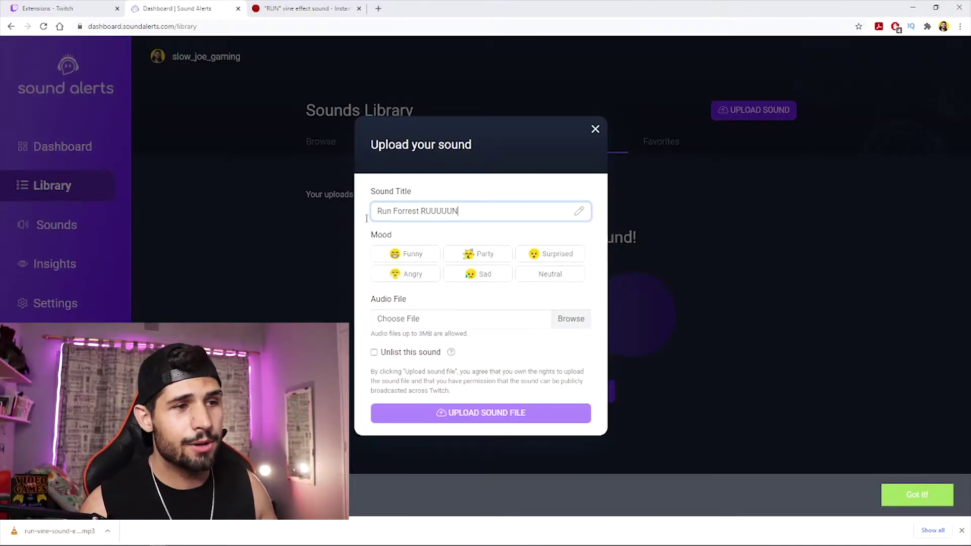
pyautogui.click(403, 257)
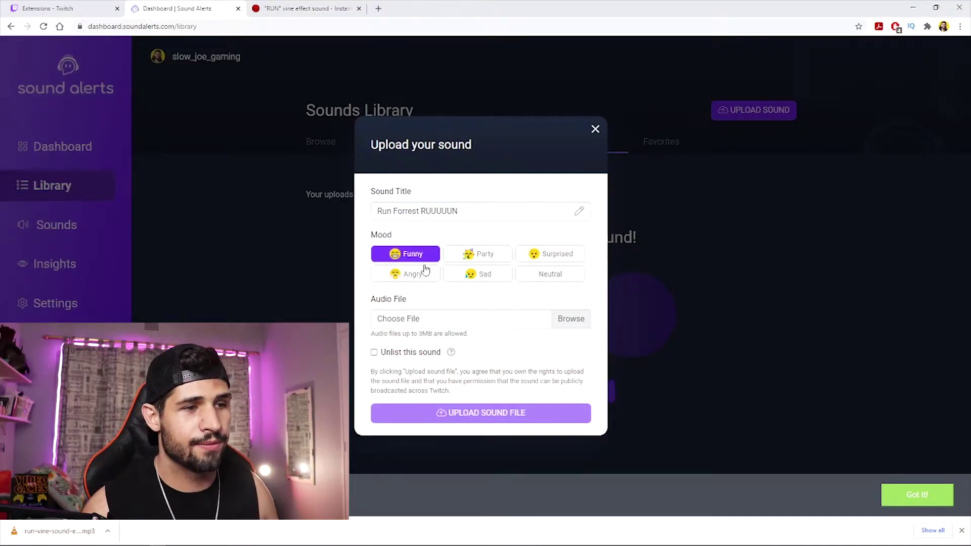
# Attach run-vine-sound-effect_1.mp3 and upload the sound file.
pyautogui.click(571, 319)
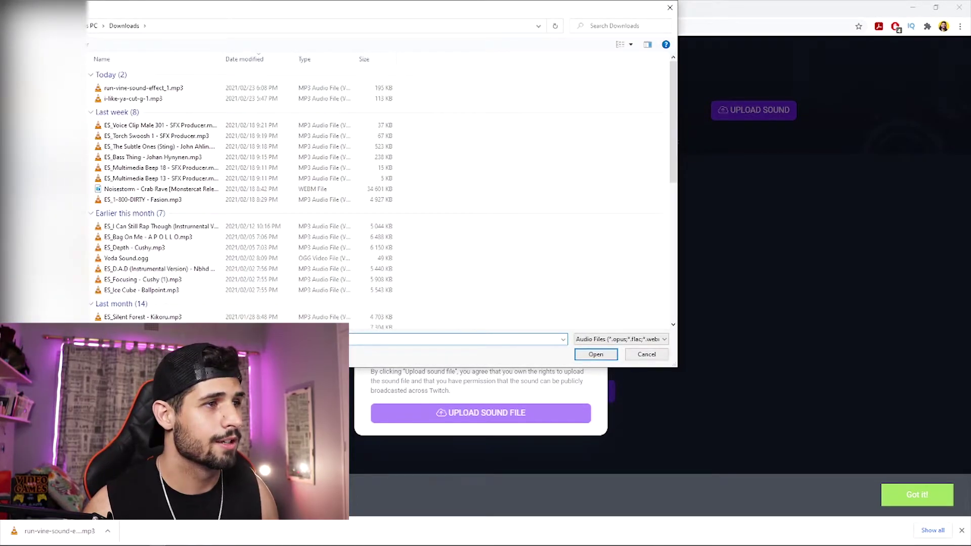
pyautogui.click(211, 92)
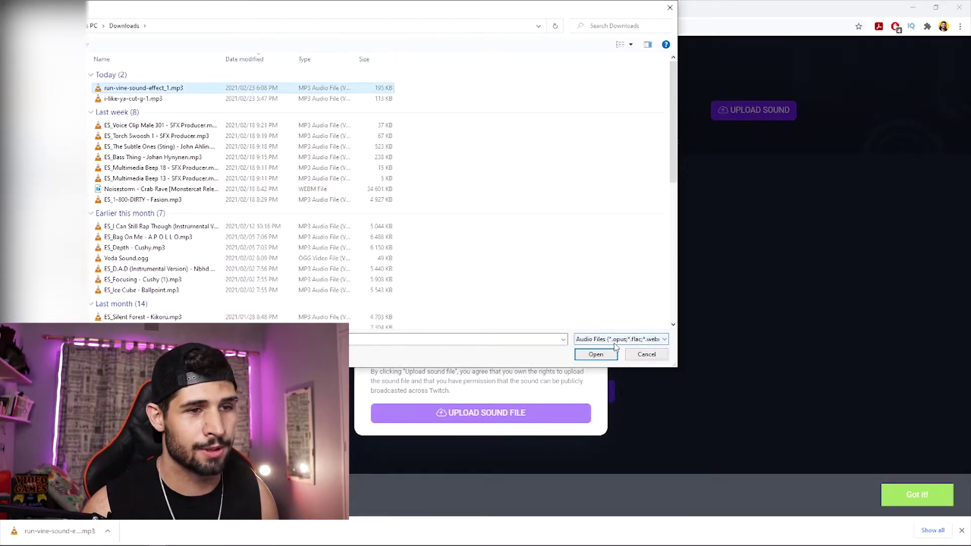
pyautogui.click(596, 354)
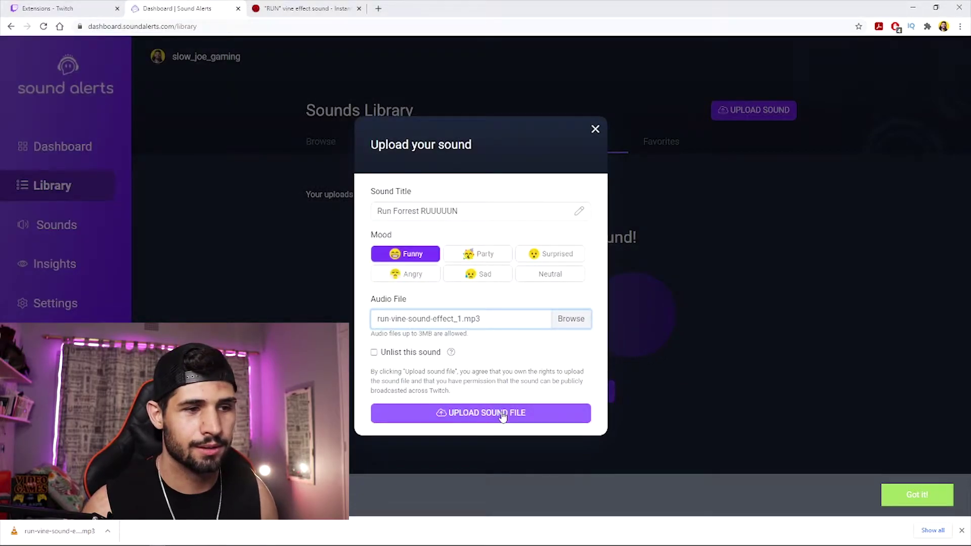
pyautogui.click(502, 418)
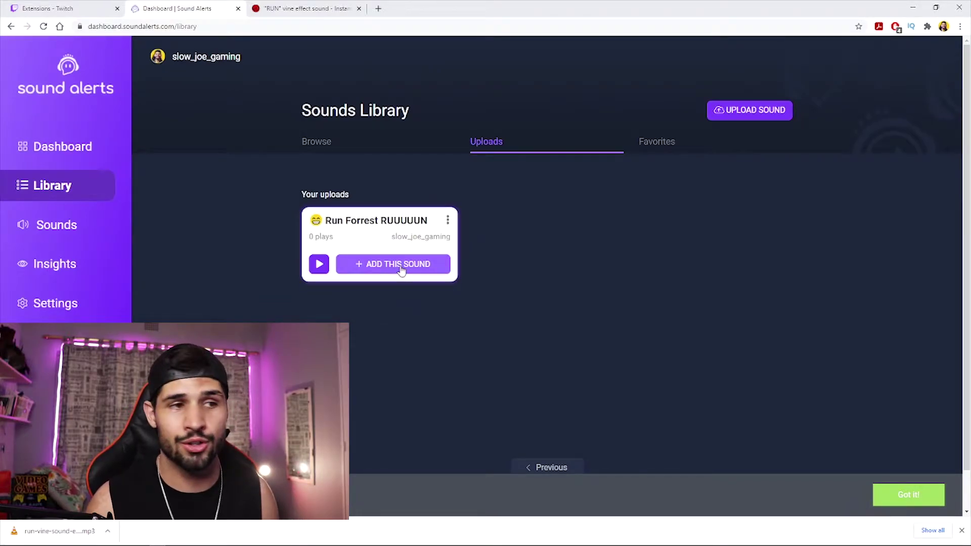
pyautogui.click(401, 271)
# Price Run Forrest RUUUUUN at 1000 channel points instead of Bits and add it.
pyautogui.click(558, 322)
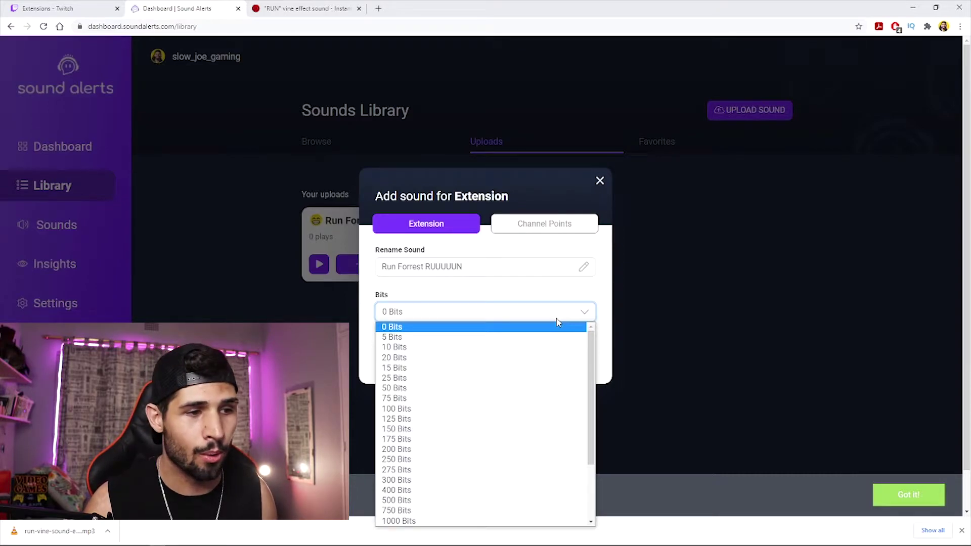
pyautogui.scroll(-2, 519, 376)
pyautogui.scroll(1, 520, 378)
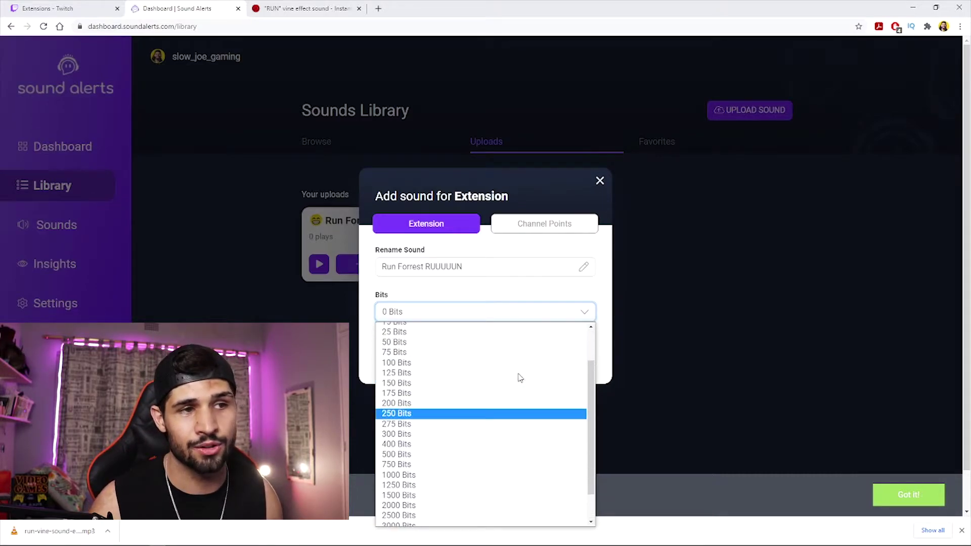
pyautogui.scroll(1, 520, 379)
pyautogui.click(551, 227)
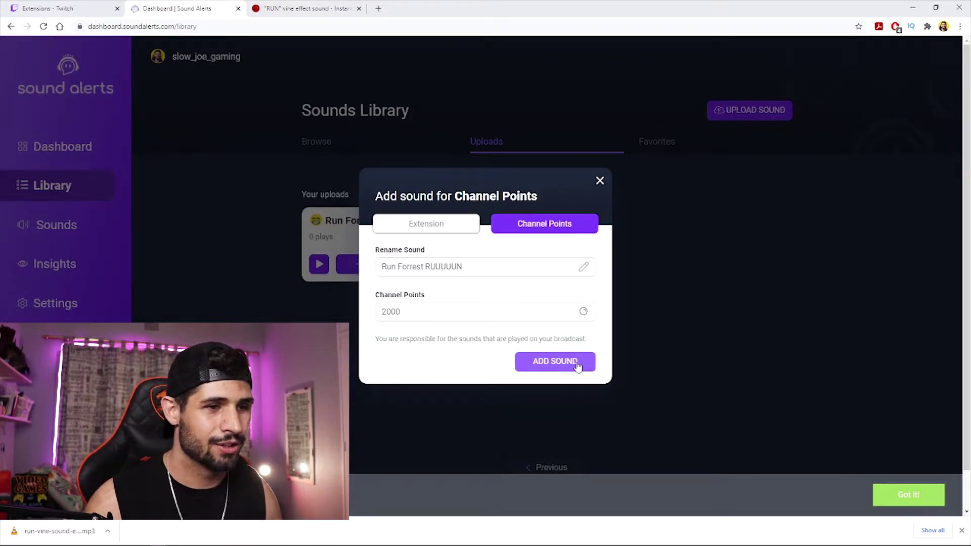
pyautogui.click(519, 313)
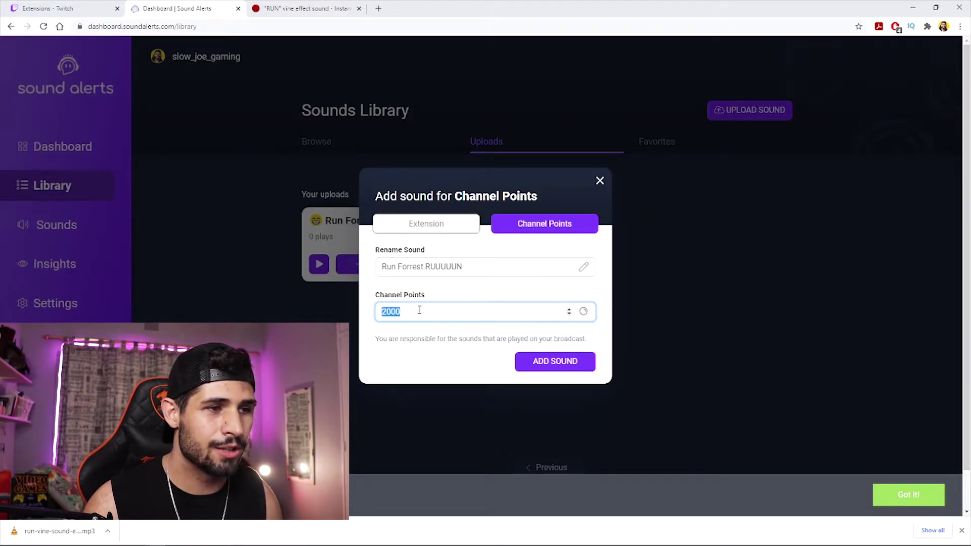
pyautogui.write('1000')
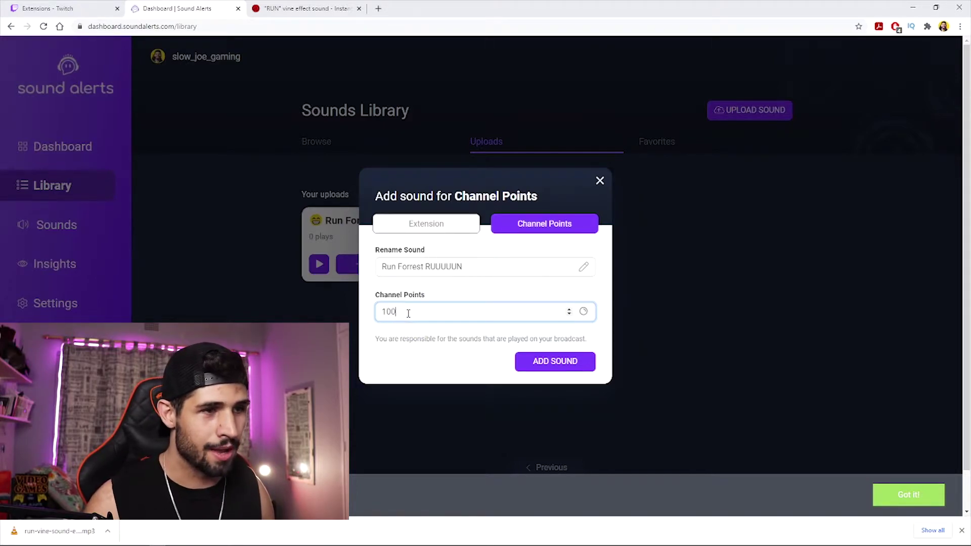
pyautogui.click(556, 362)
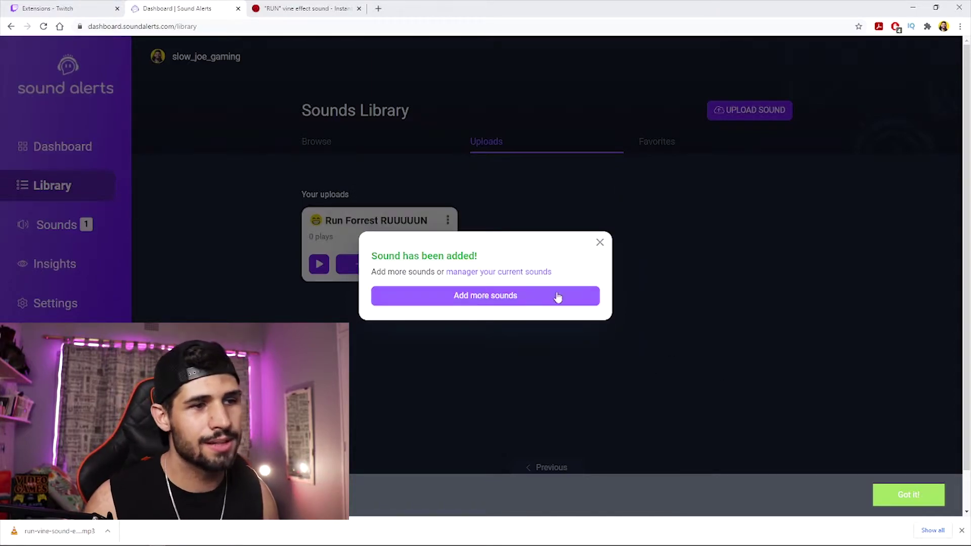
pyautogui.click(481, 298)
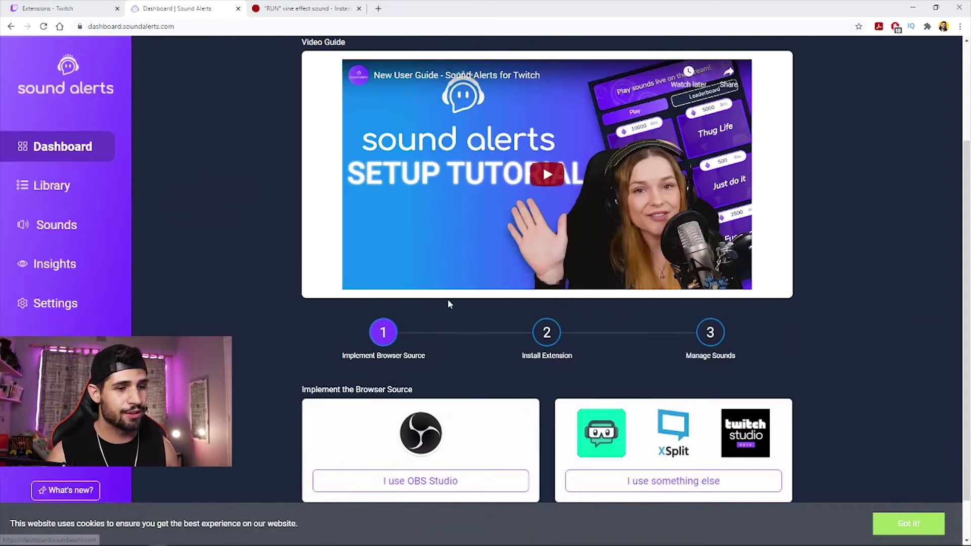
# Choose 'I use something else' under Implement the Browser Source to reveal the URL instructions.
pyautogui.scroll(-1, 448, 299)
pyautogui.click(691, 431)
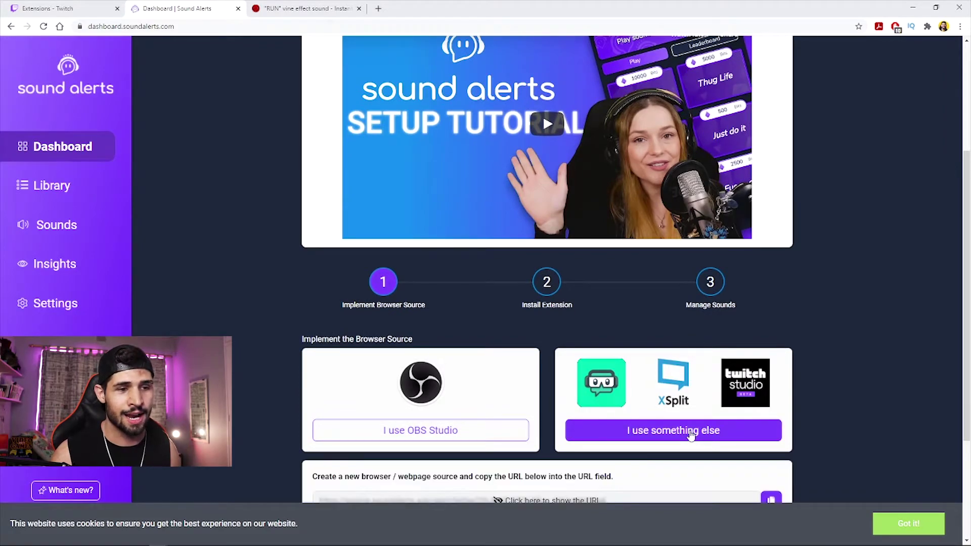
pyautogui.scroll(-3, 677, 404)
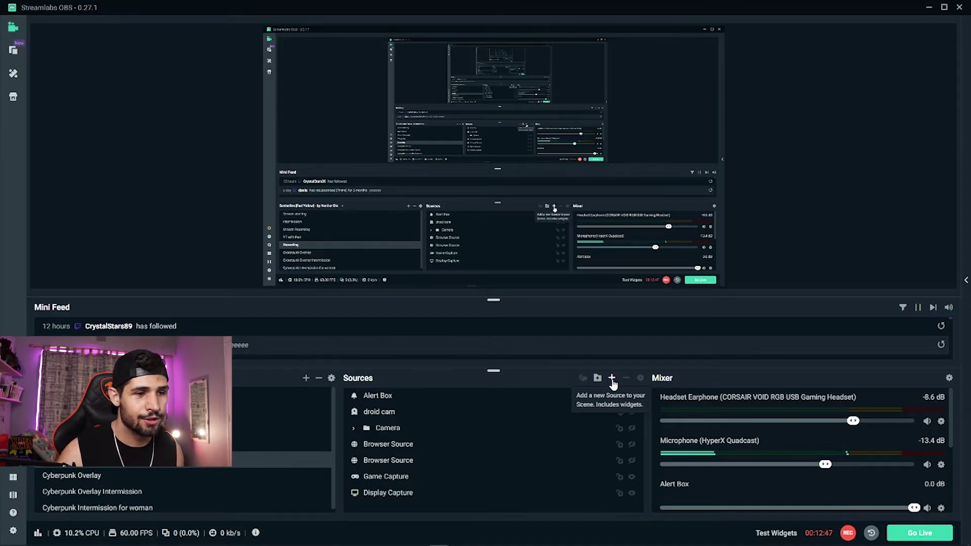
# Create a new Browser Source named 'Sound Alerts' with 'Refresh browser when scene becomes active' enabled.
pyautogui.click(612, 380)
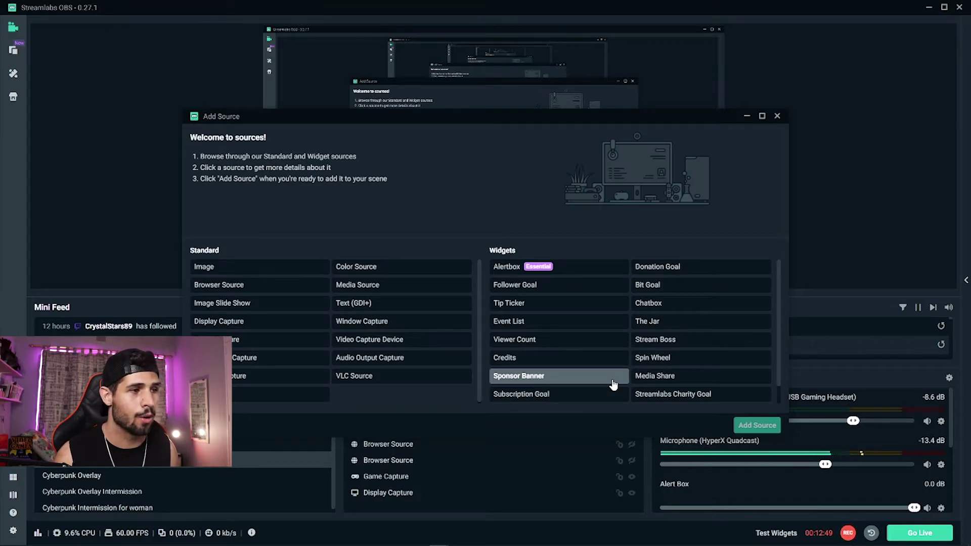
pyautogui.click(250, 287)
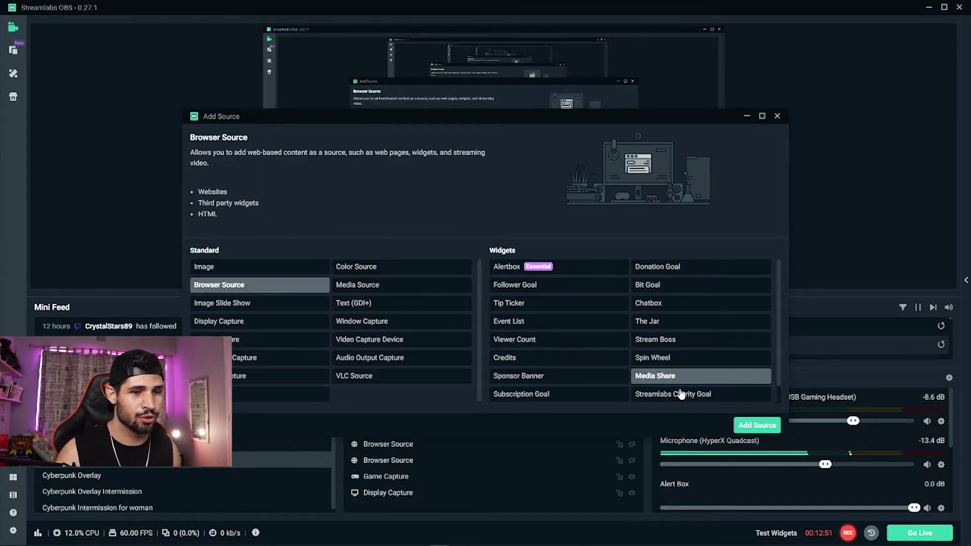
pyautogui.click(755, 425)
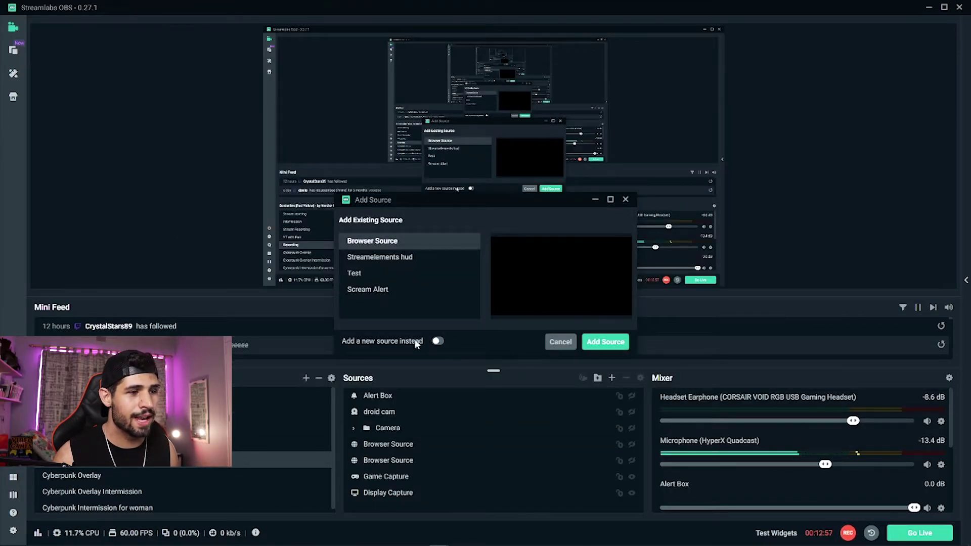
pyautogui.click(437, 341)
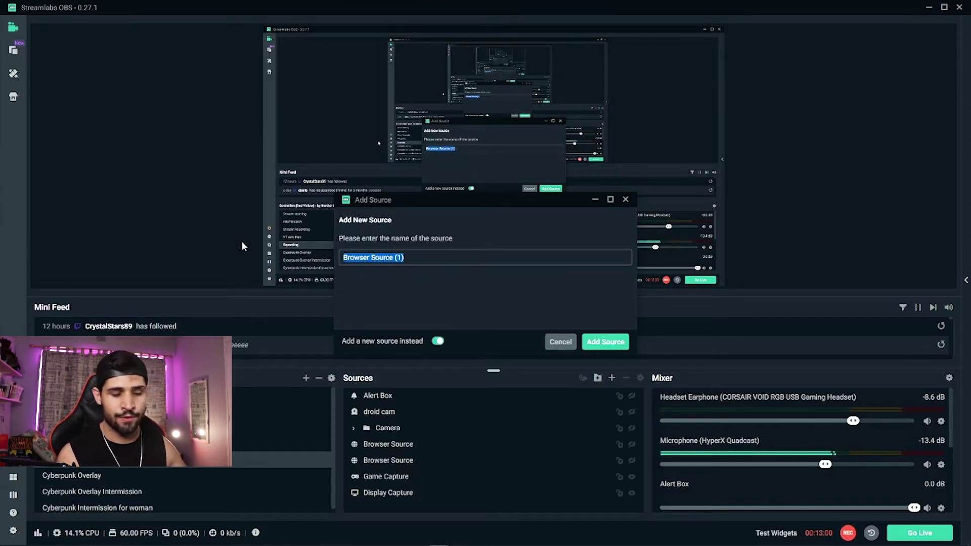
pyautogui.write('Sound ')
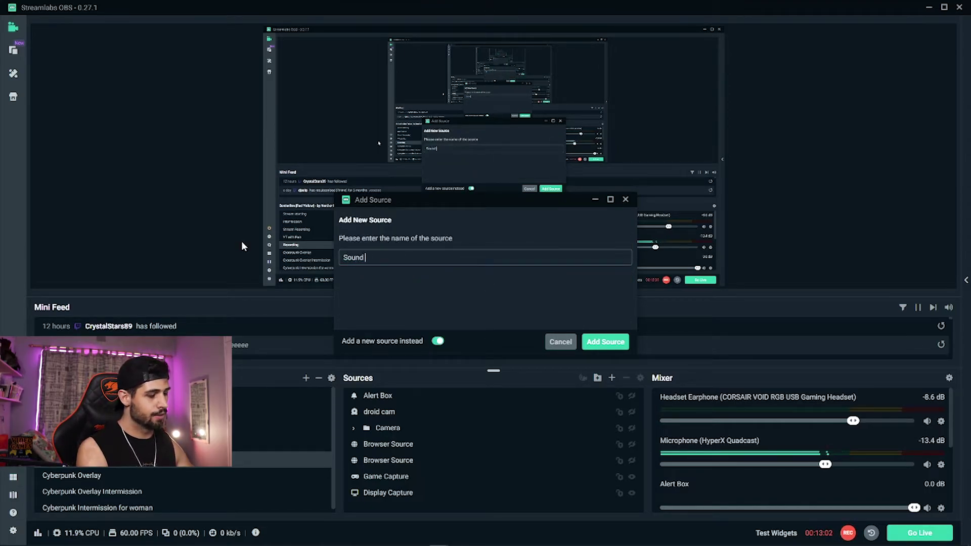
pyautogui.write('Alerts')
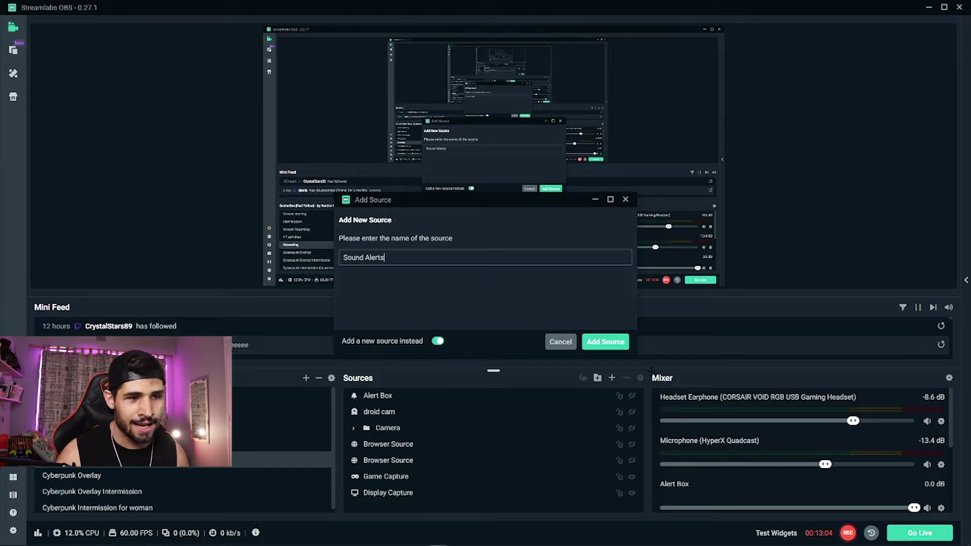
pyautogui.click(605, 342)
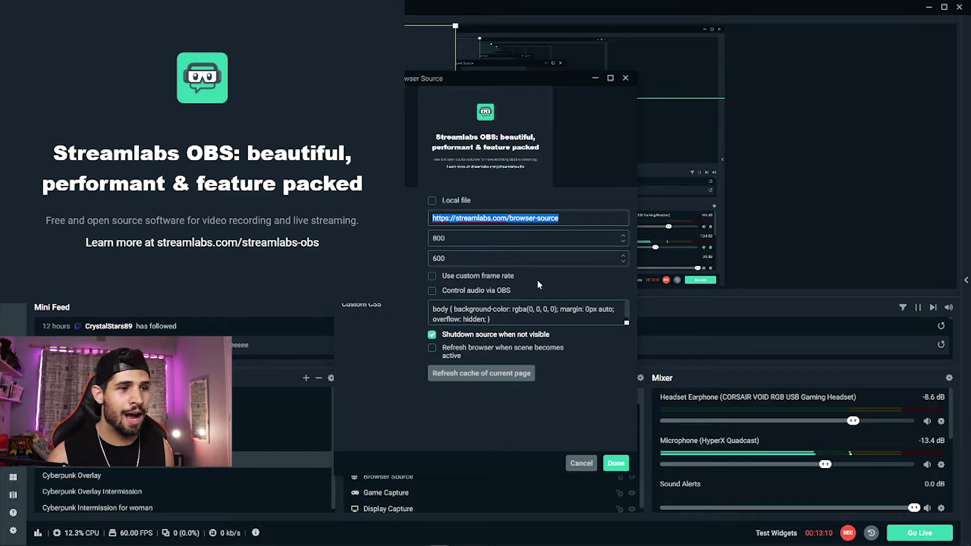
pyautogui.click(441, 347)
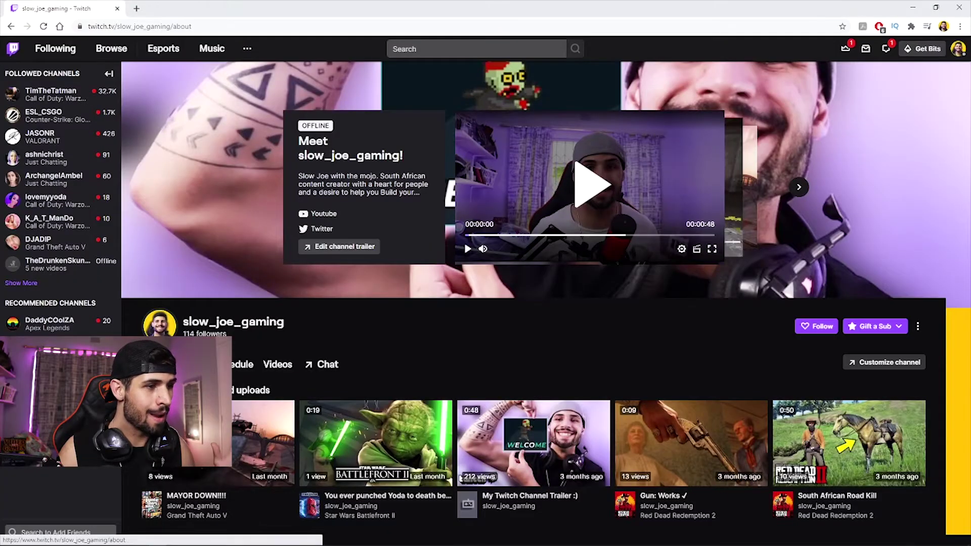
# Go from the channel's About page to the Extension Manager.
pyautogui.click(190, 365)
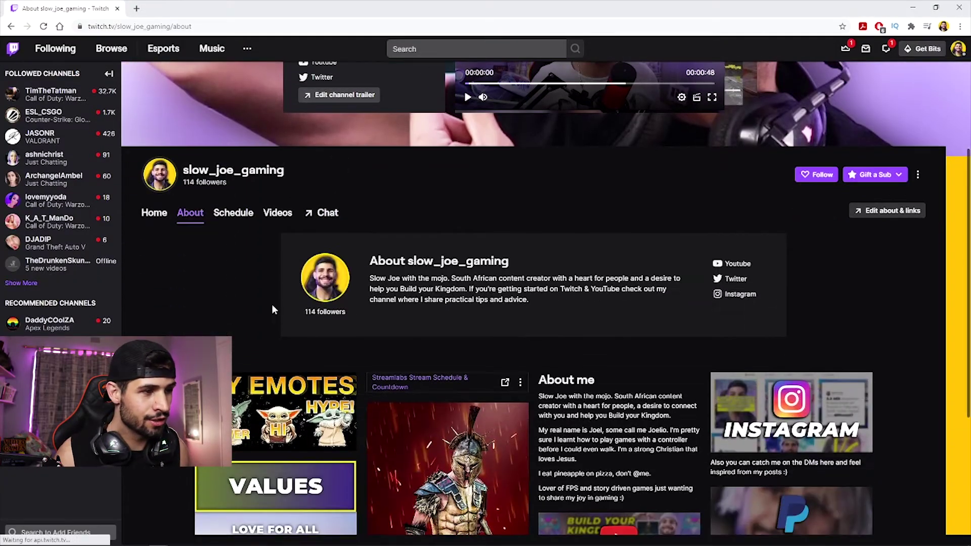
pyautogui.scroll(-7, 699, 426)
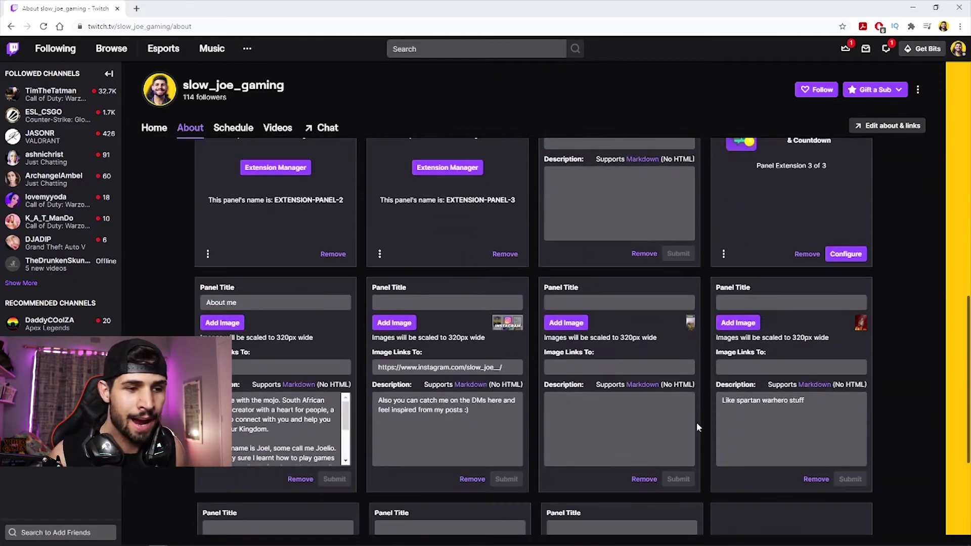
pyautogui.scroll(-4, 700, 426)
pyautogui.scroll(10, 340, 227)
pyautogui.scroll(-2, 339, 227)
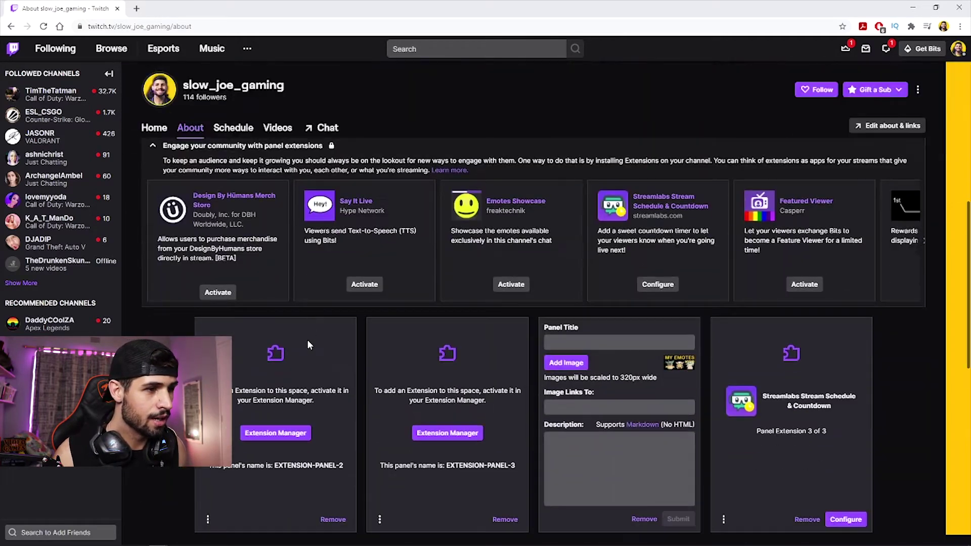
pyautogui.click(280, 434)
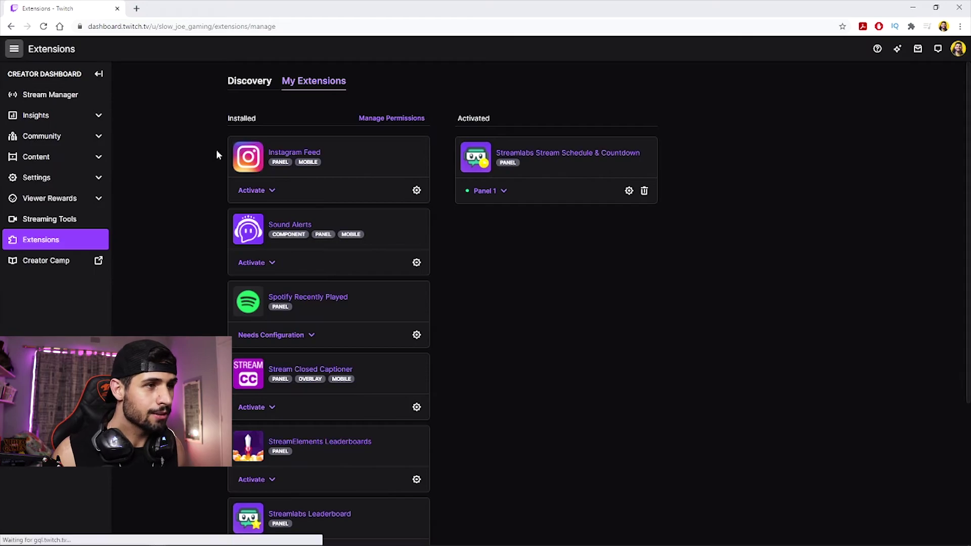
# Set Sound Alerts as Panel 1, replacing the Streamlabs Stream Schedule & Countdown extension.
pyautogui.click(265, 265)
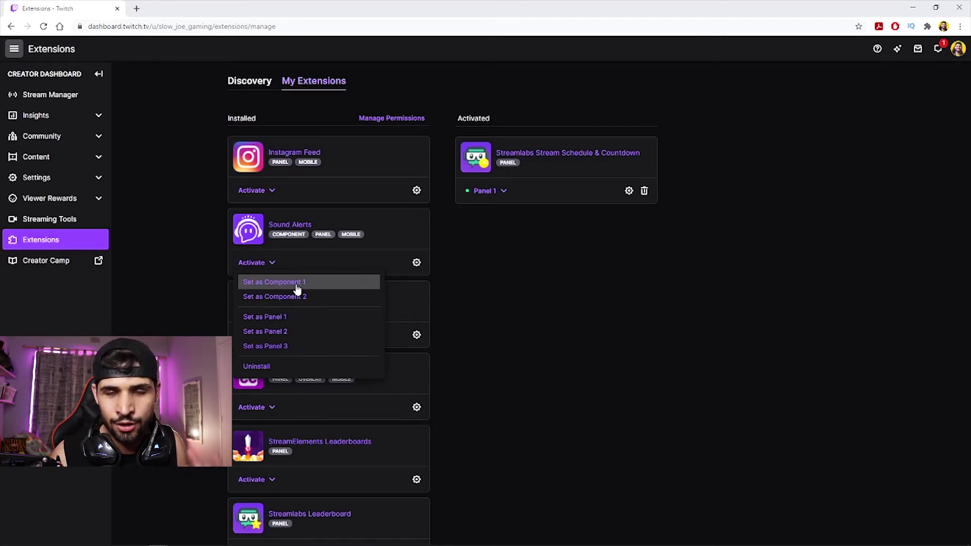
pyautogui.click(282, 317)
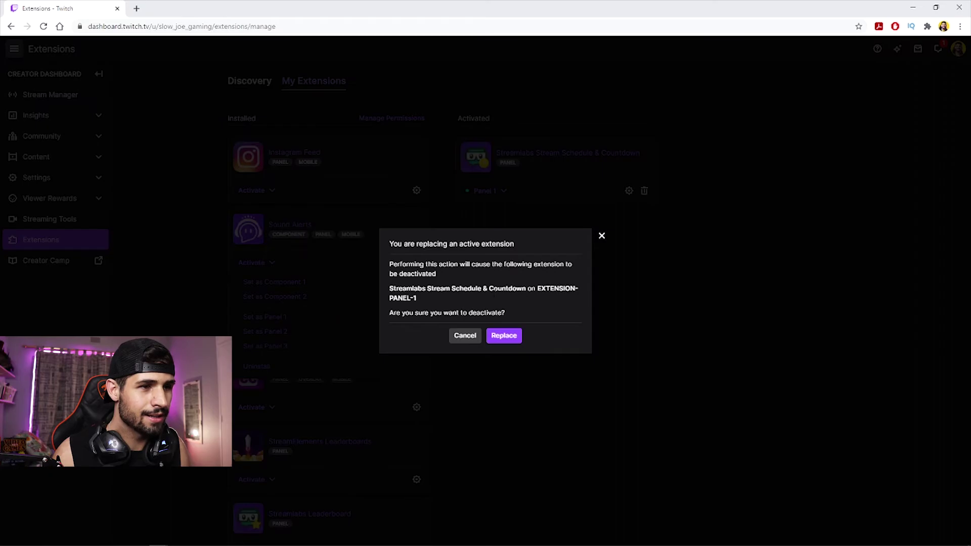
pyautogui.click(509, 339)
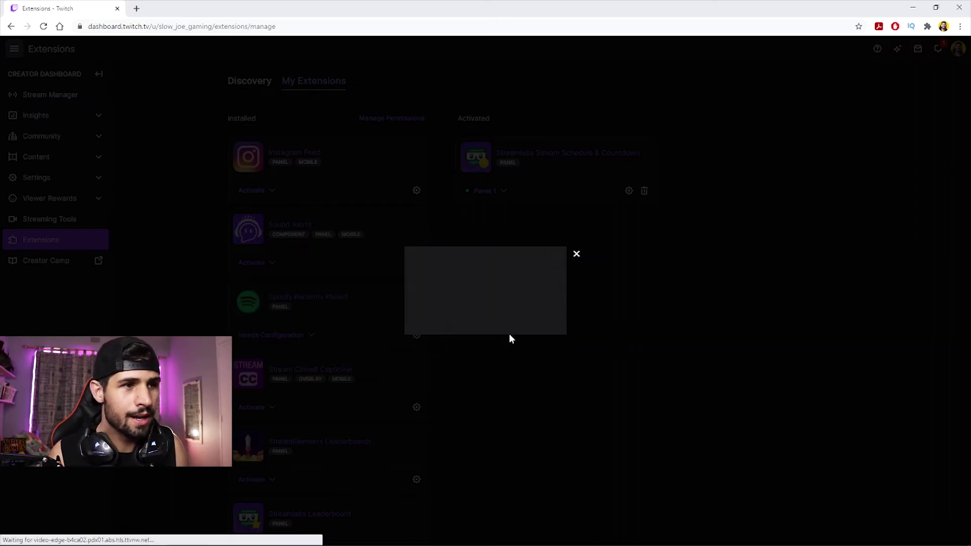